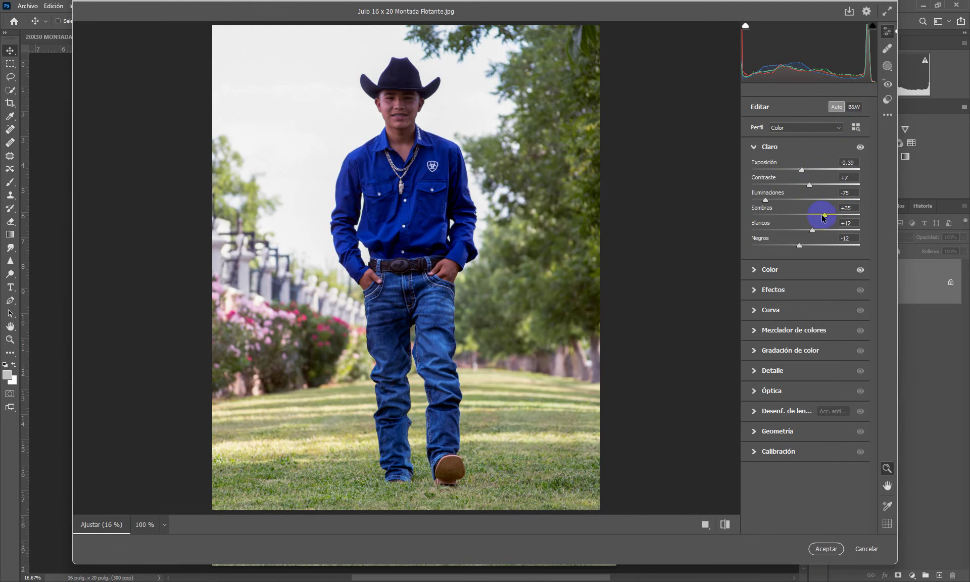
- Set highlights to -79, shadows to +85, whites to +15 and blacks to -14, and apply sharpening 53 with noise reduction 15
drag(825, 214, 852, 219)
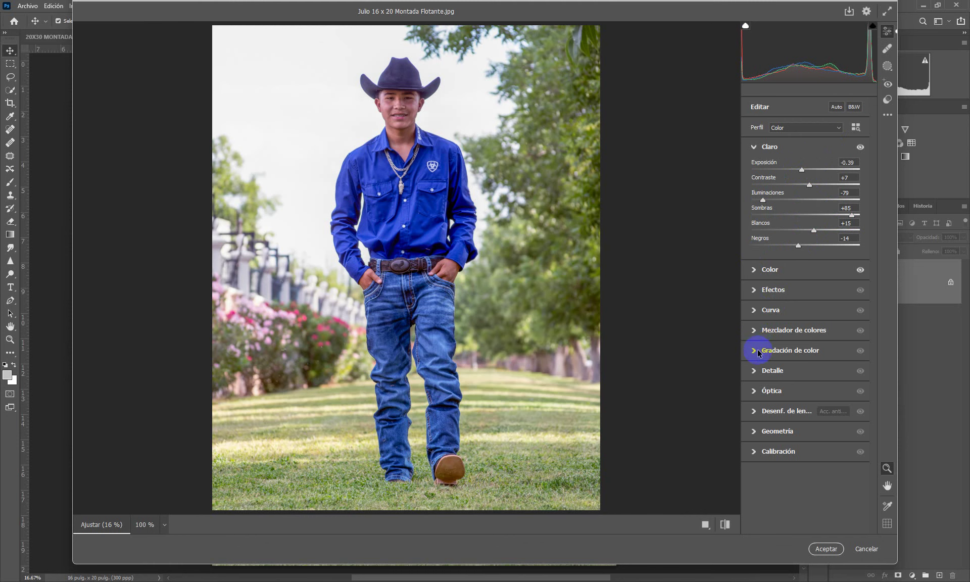
click(754, 374)
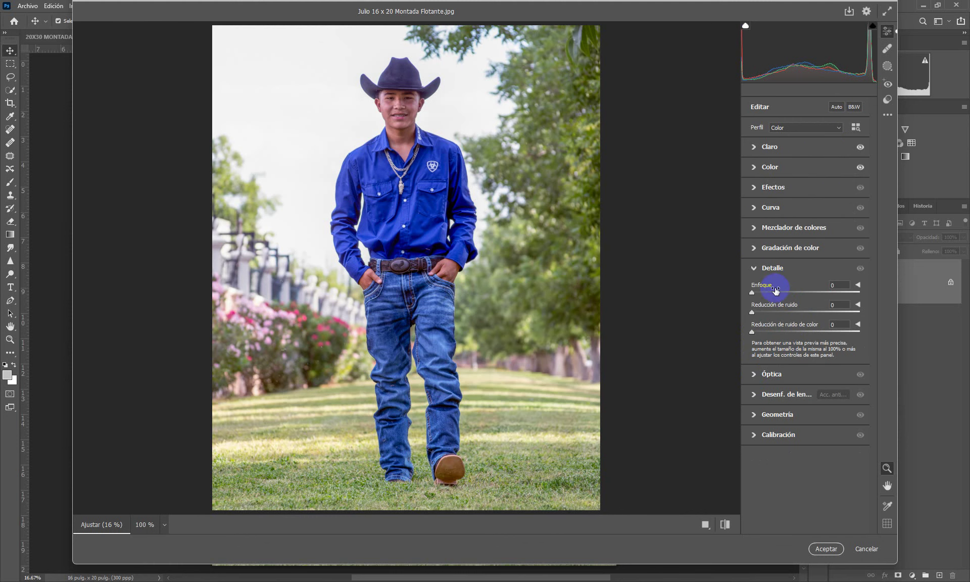
drag(763, 291, 762, 313)
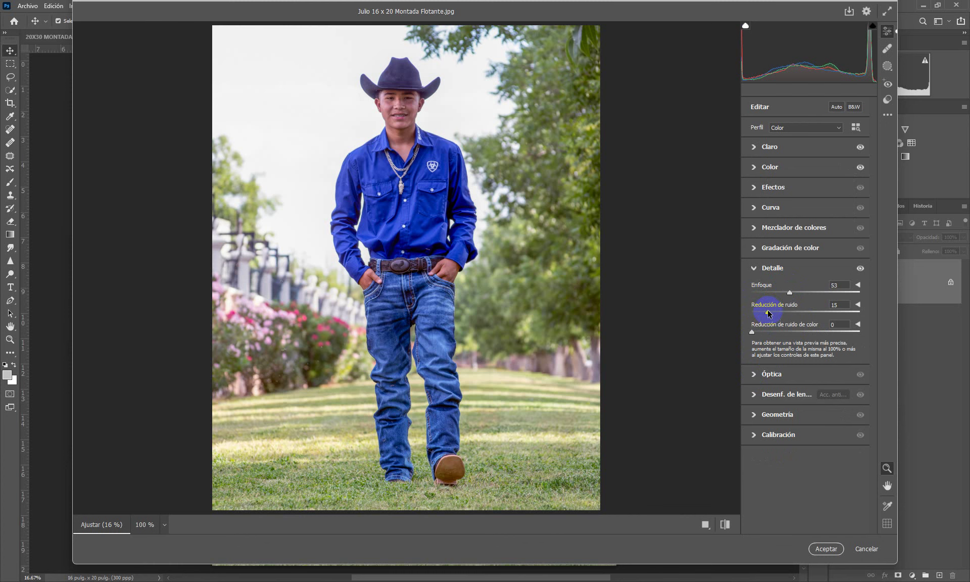
- Warm the photo's white balance by setting the colour temperature to +14
click(756, 168)
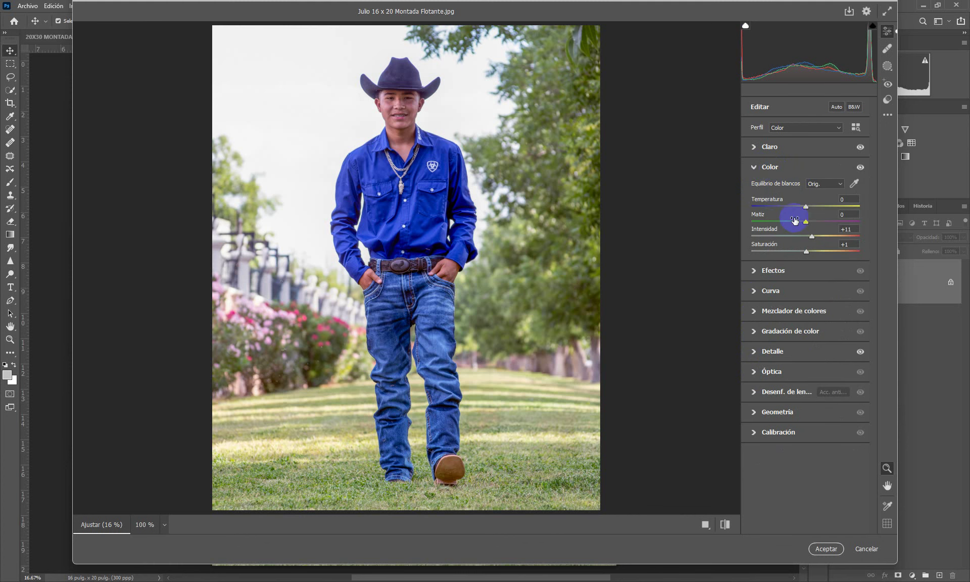
drag(807, 208, 815, 209)
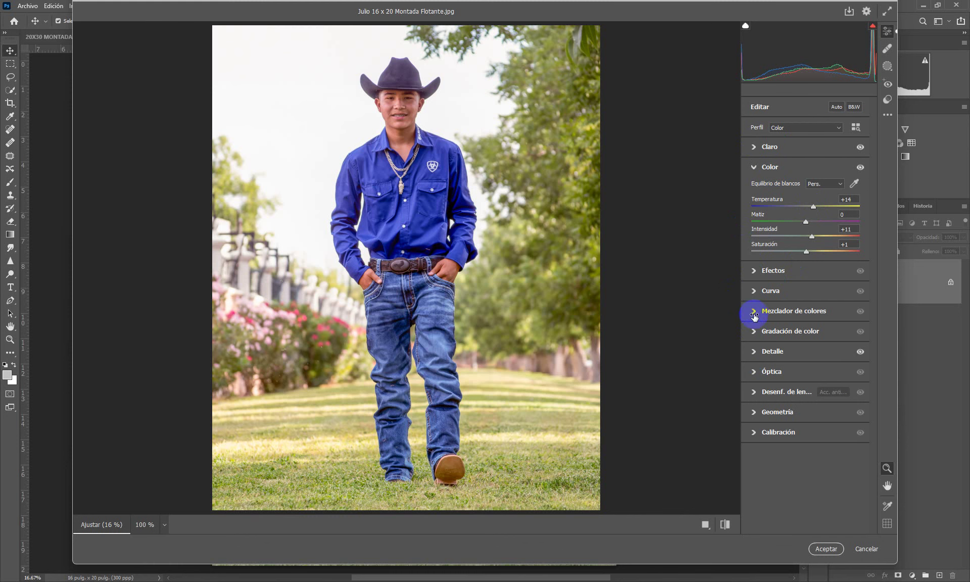
- Boost the grass colours with the colour mixer's targeted saturation adjustment, setting yellows to +53 and greens to +21
click(754, 316)
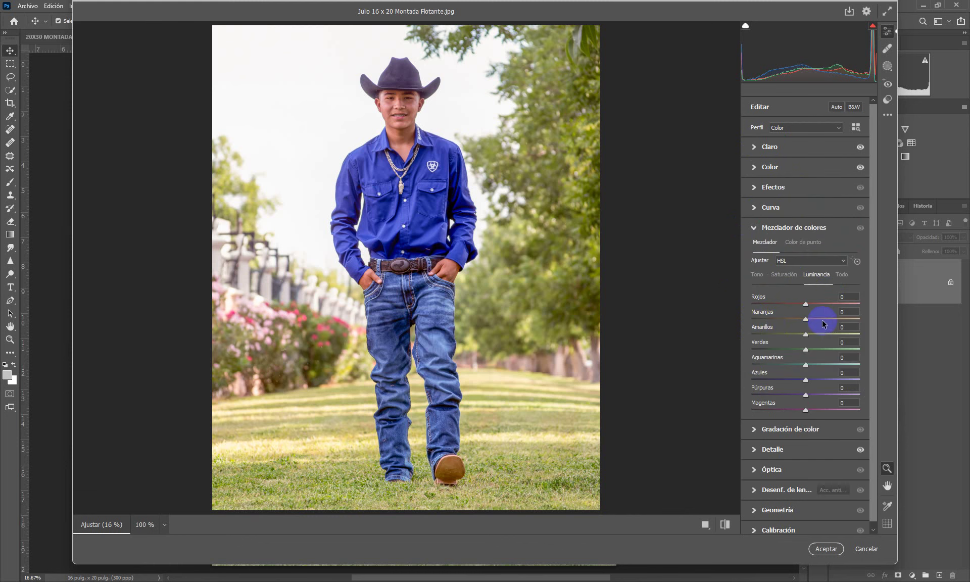
click(783, 276)
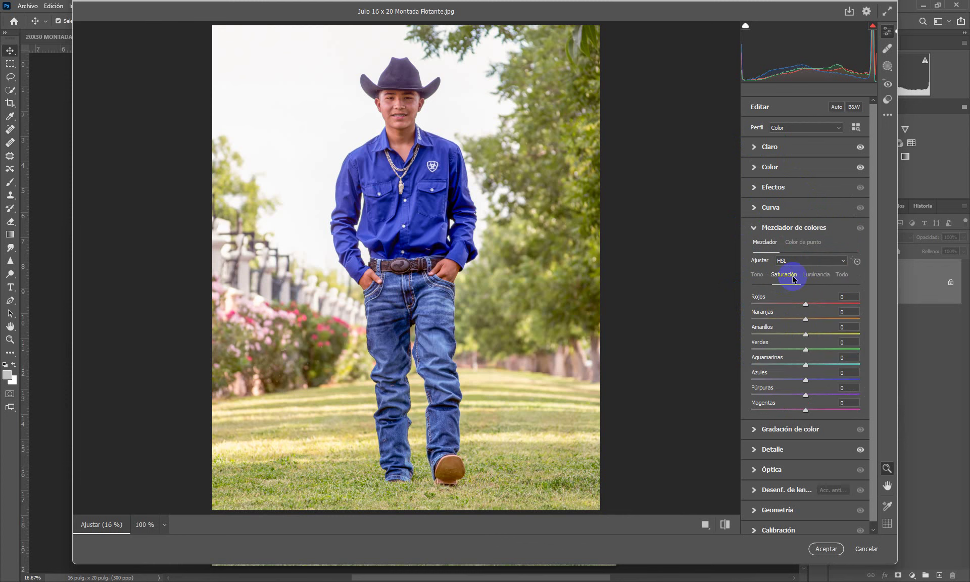
click(859, 260)
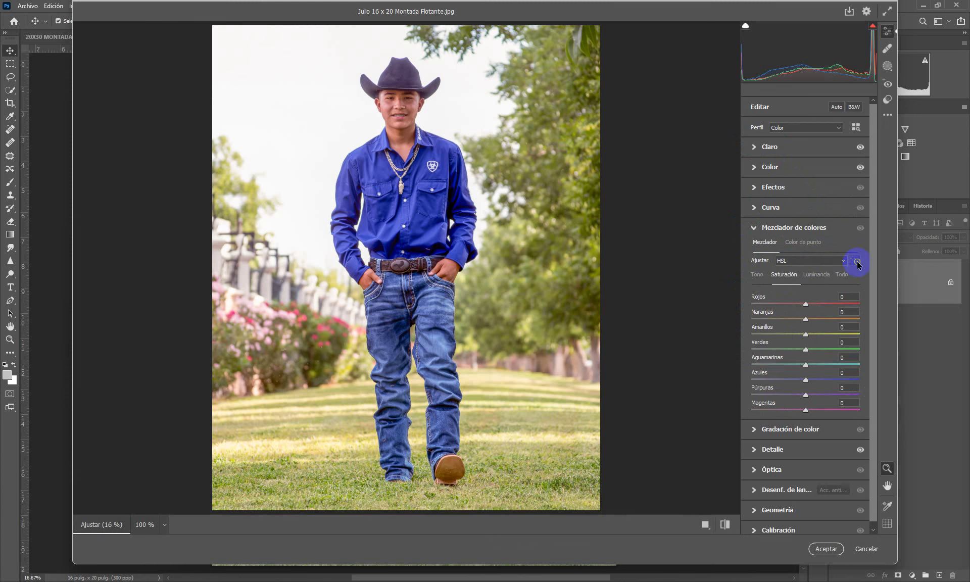
mouse_move(515, 461)
mouse_down()
mouse_move(552, 462)
mouse_move(524, 462)
mouse_up()
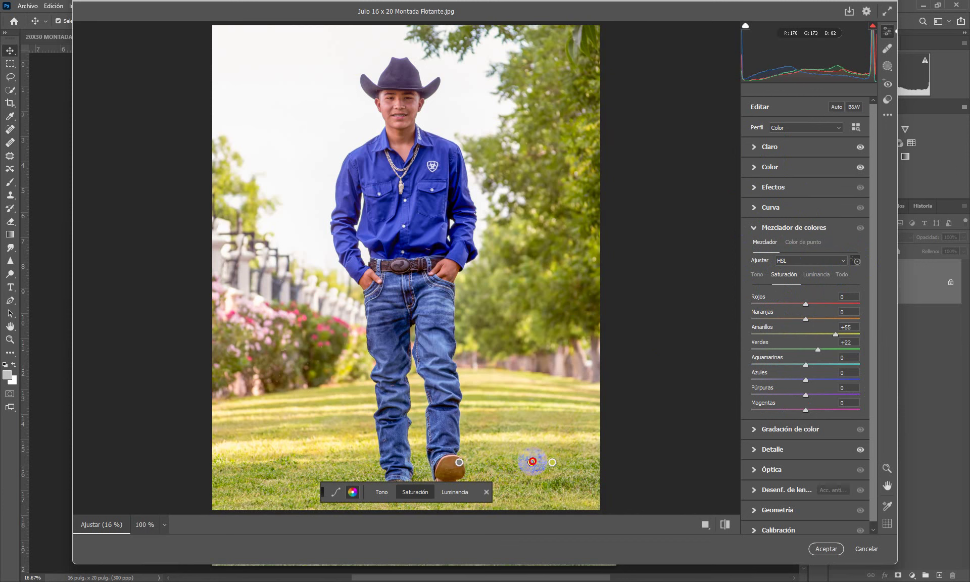
drag(532, 461, 530, 452)
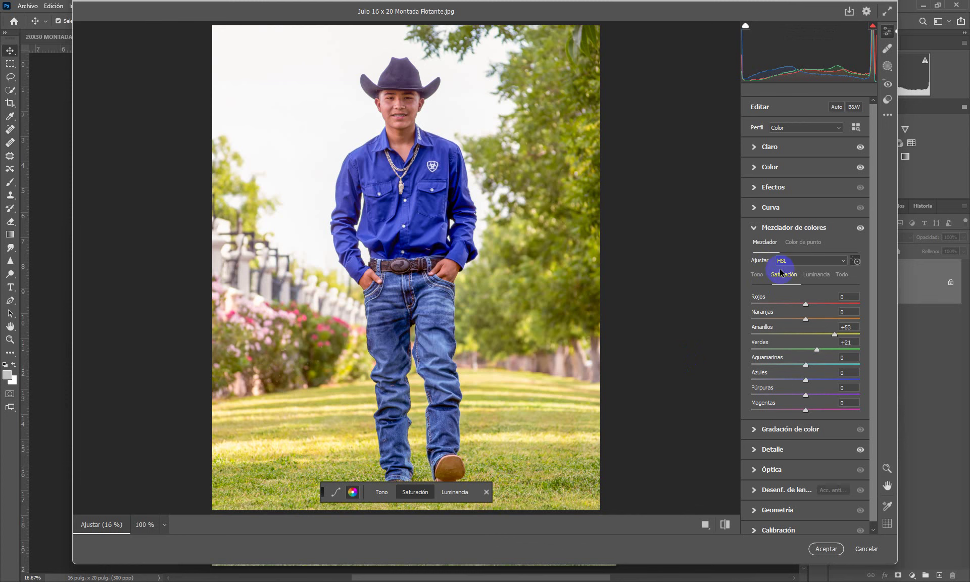
- Darken the grass with the targeted luminance adjustment, setting yellows to -26 and greens to -19
click(819, 277)
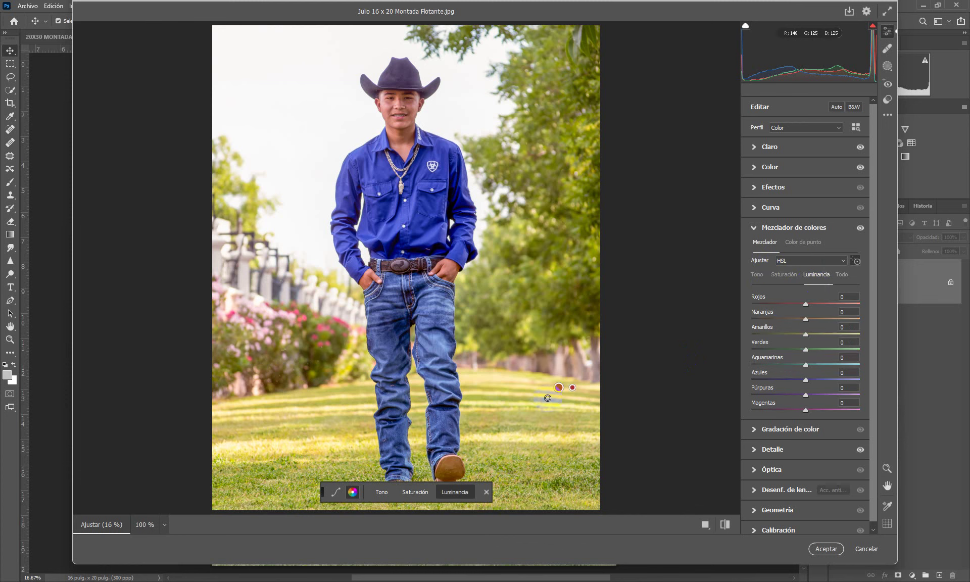
click(505, 458)
drag(506, 457, 492, 464)
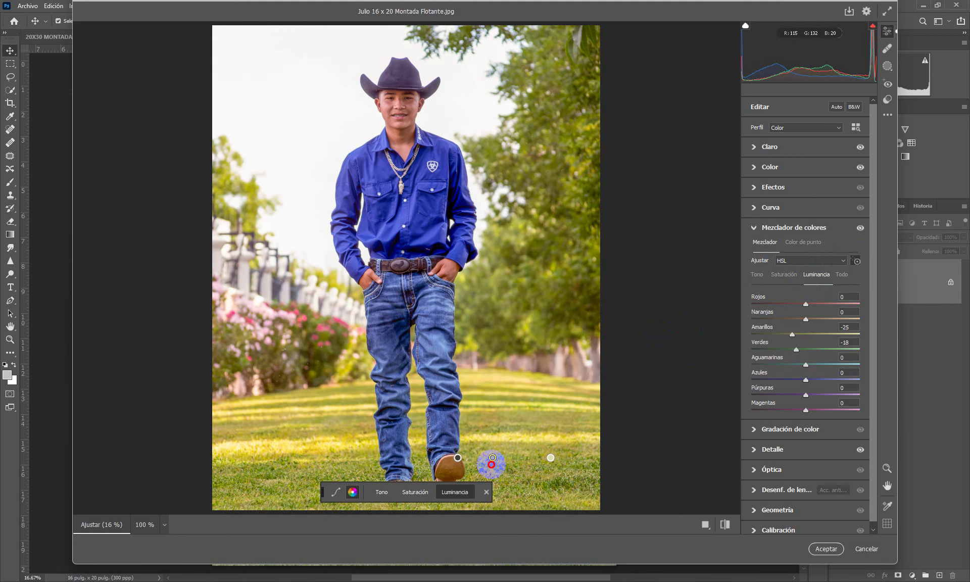
drag(491, 464, 493, 462)
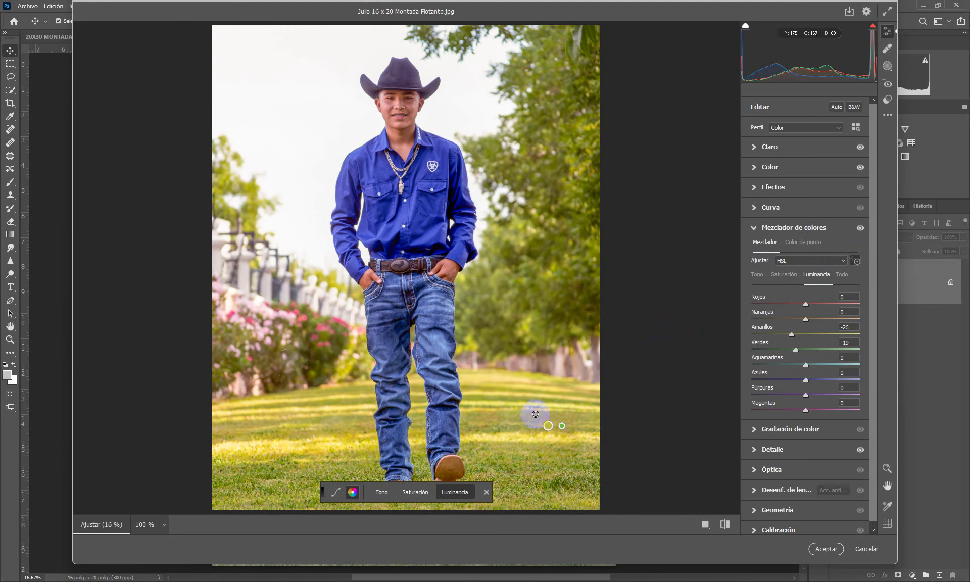
- Finish the colour mixing and set the photo's overall exposure to -0.35
click(755, 228)
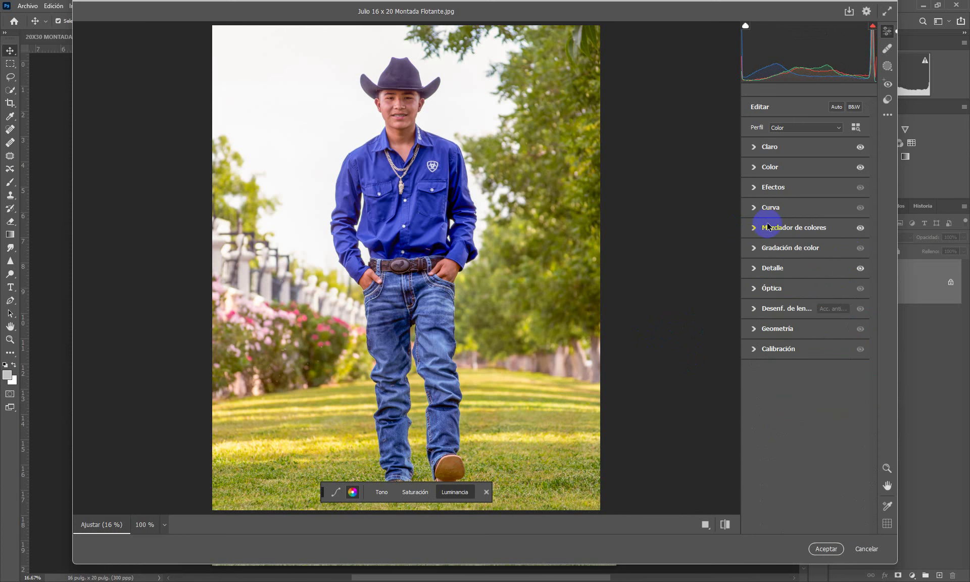
click(754, 147)
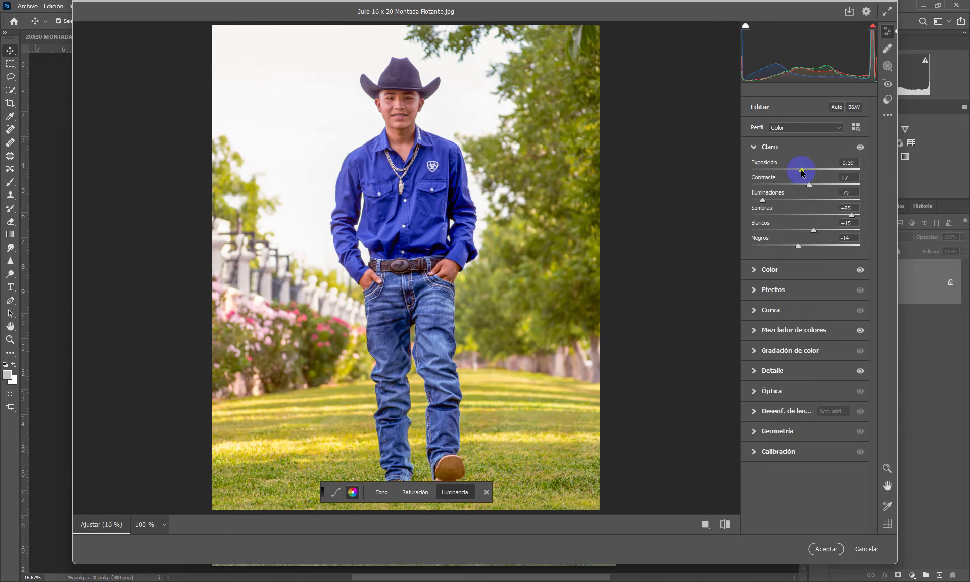
drag(801, 170, 802, 171)
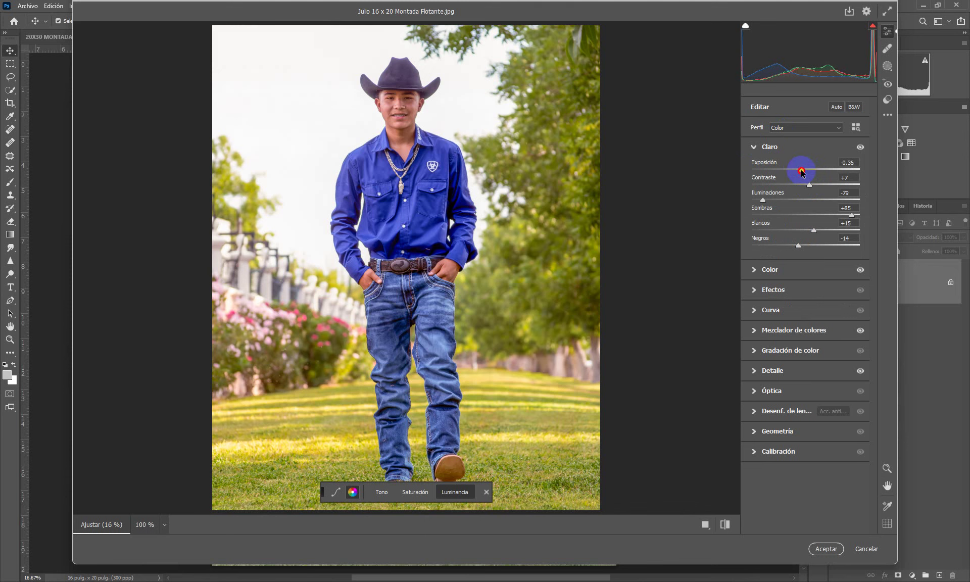
- Paint a size 10 brush mask over the subject's face and brighten it with exposure +0.95
click(888, 65)
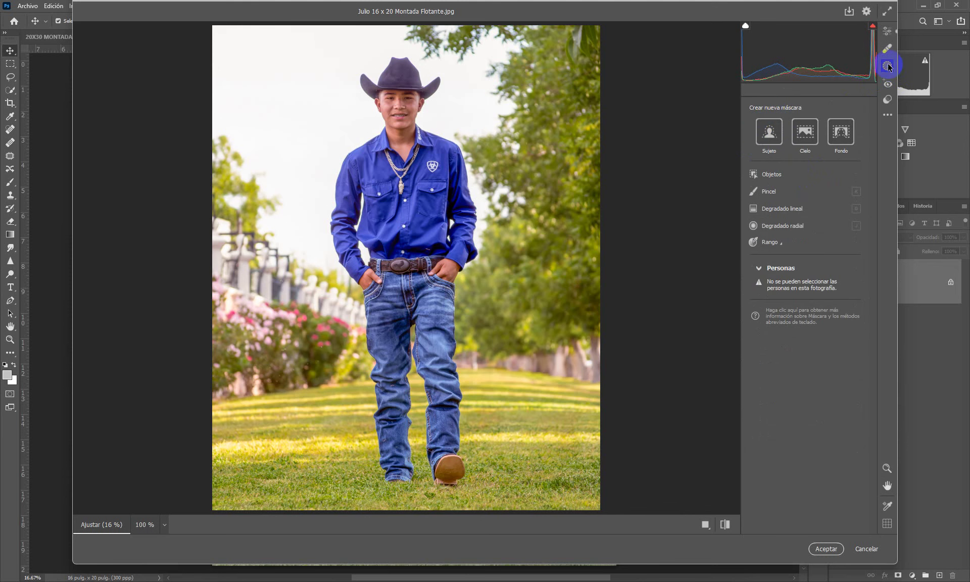
click(765, 192)
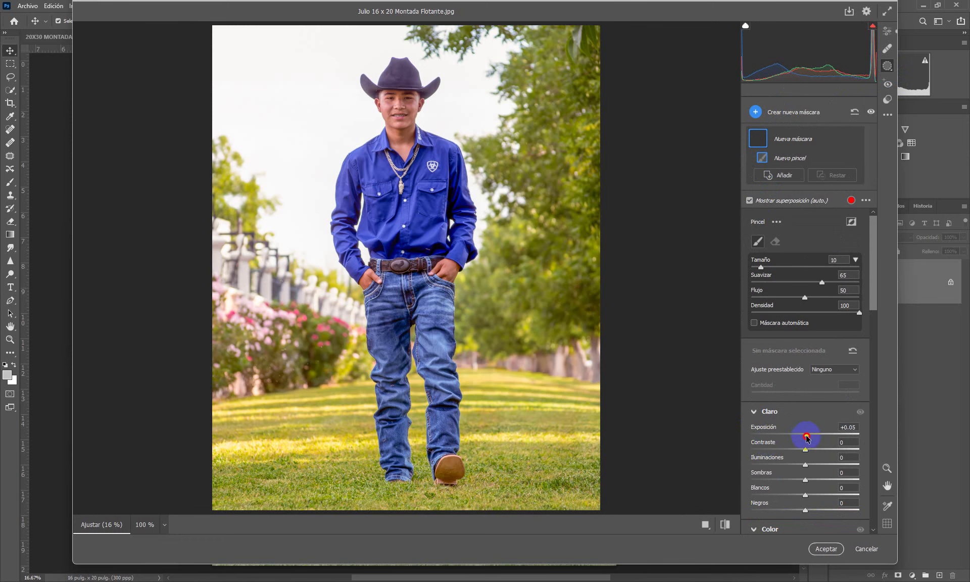
mouse_move(427, 117)
mouse_down()
mouse_move(405, 116)
mouse_move(383, 83)
mouse_up()
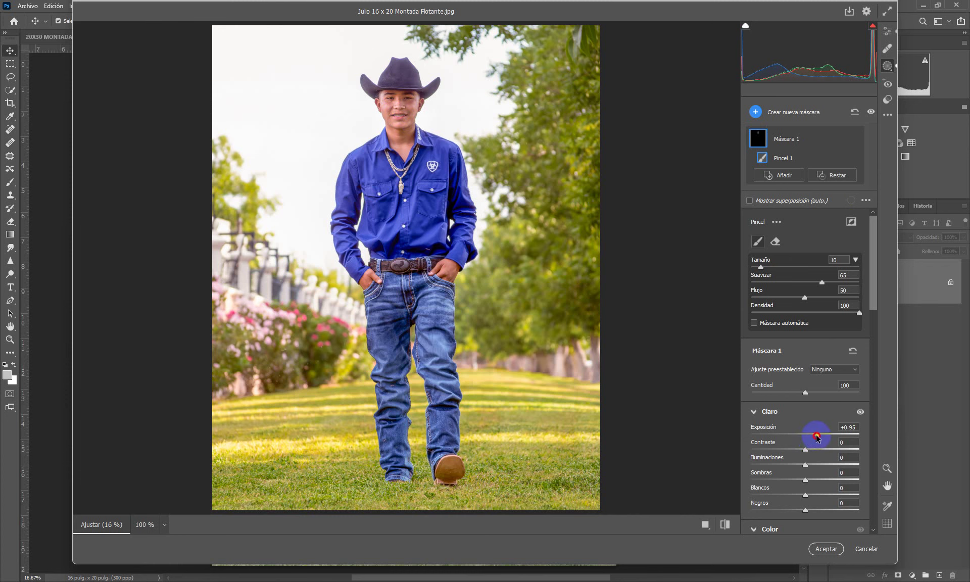
drag(817, 435, 810, 437)
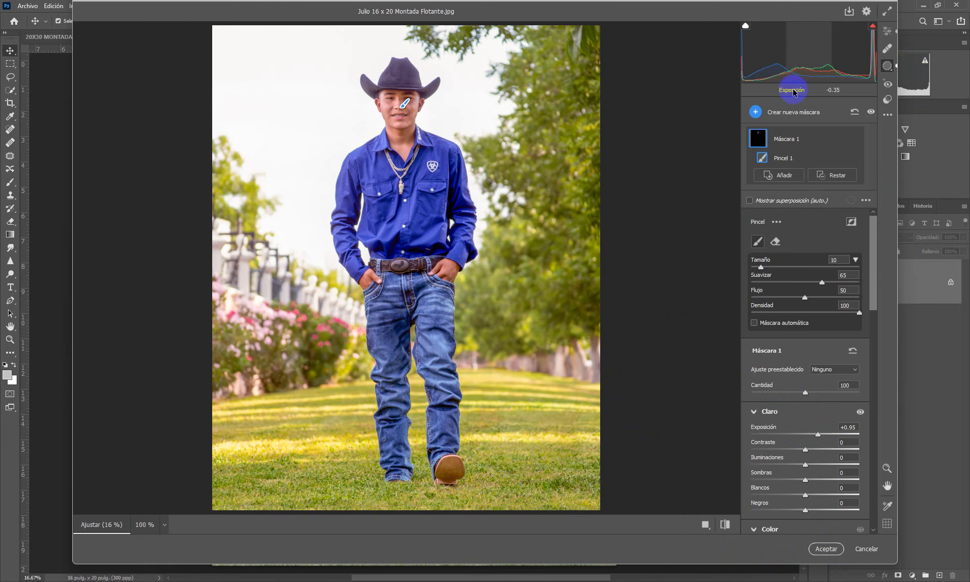
- Add a linear gradient mask rising from the photo's bottom edge to the boots with exposure -0.95, and apply the Camera Raw edits
click(756, 115)
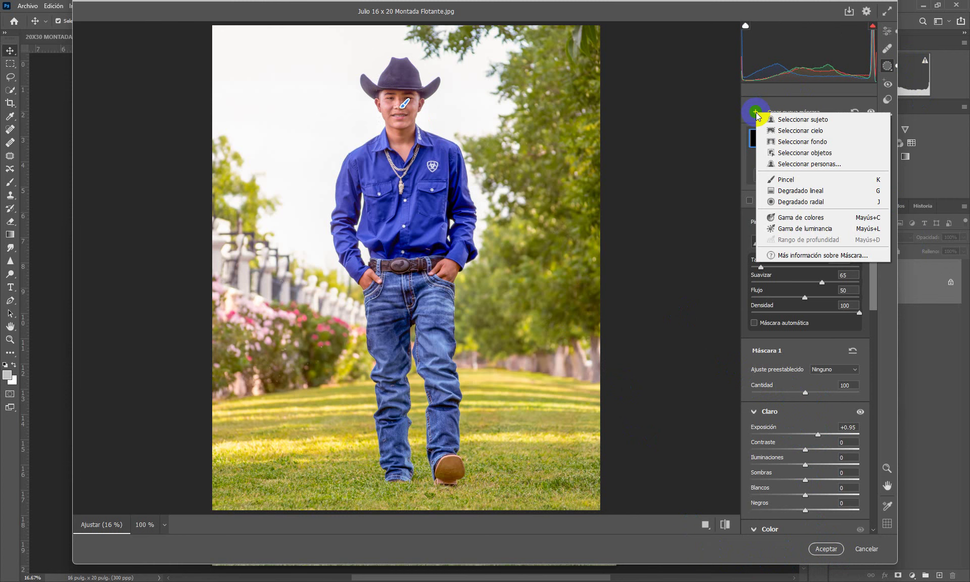
click(760, 191)
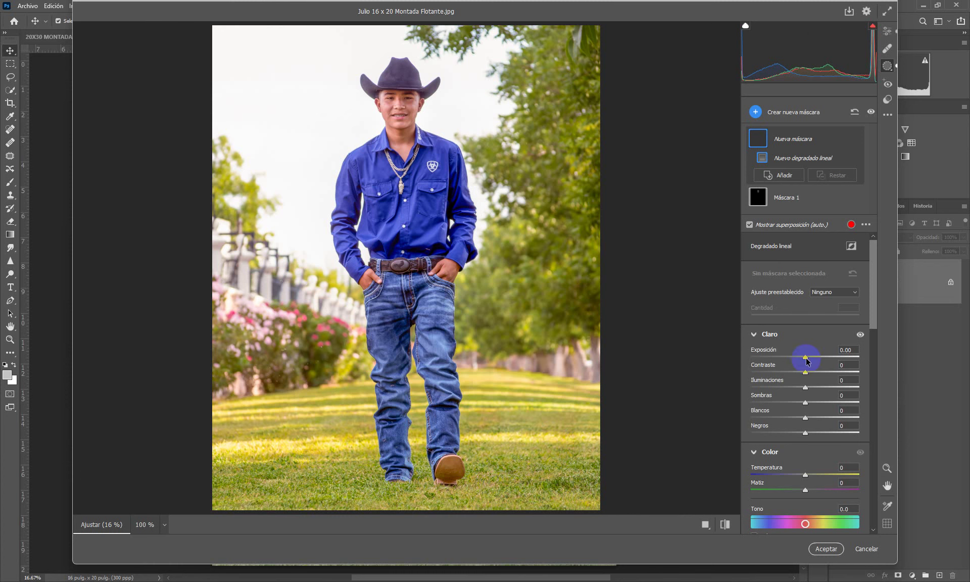
drag(807, 361, 801, 359)
drag(401, 509, 403, 453)
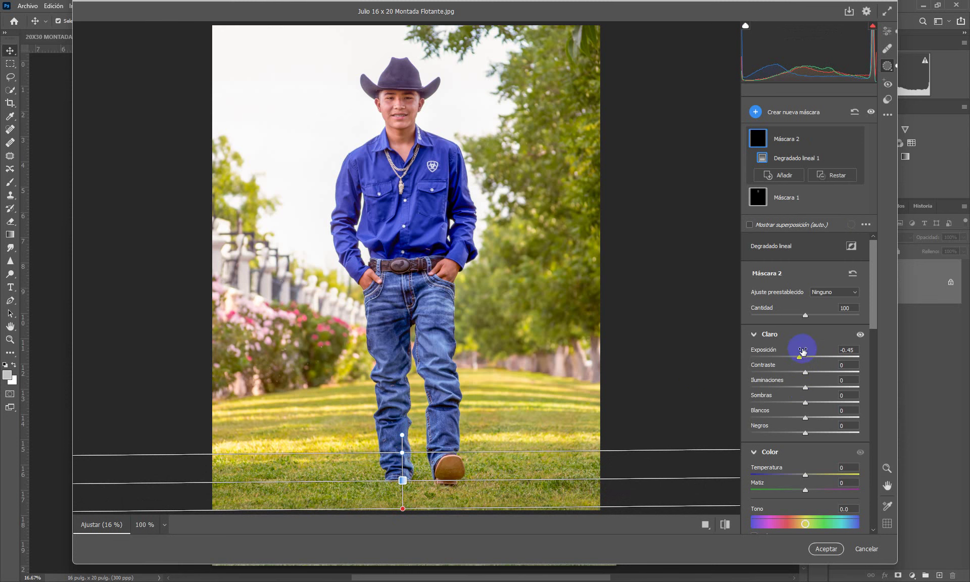
drag(803, 350, 794, 358)
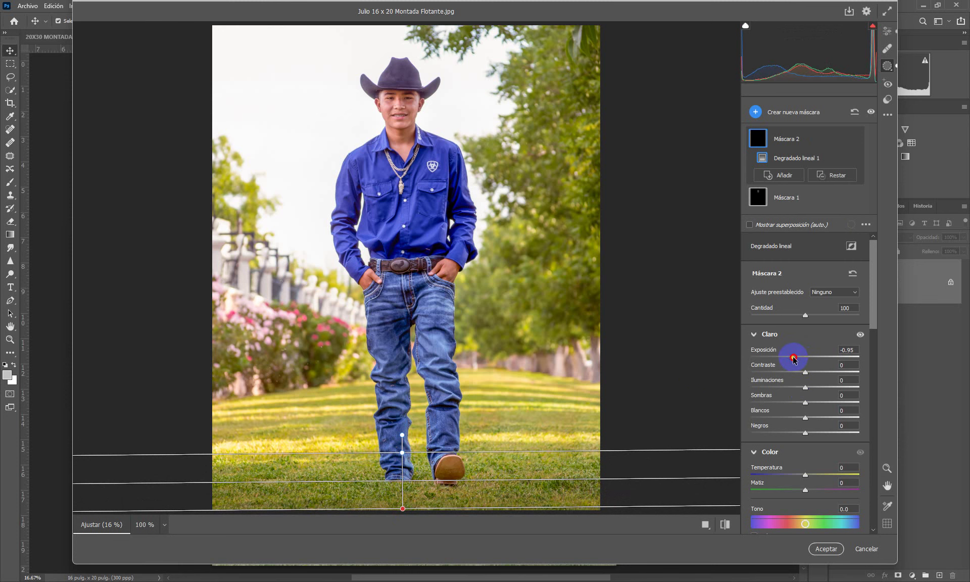
click(827, 549)
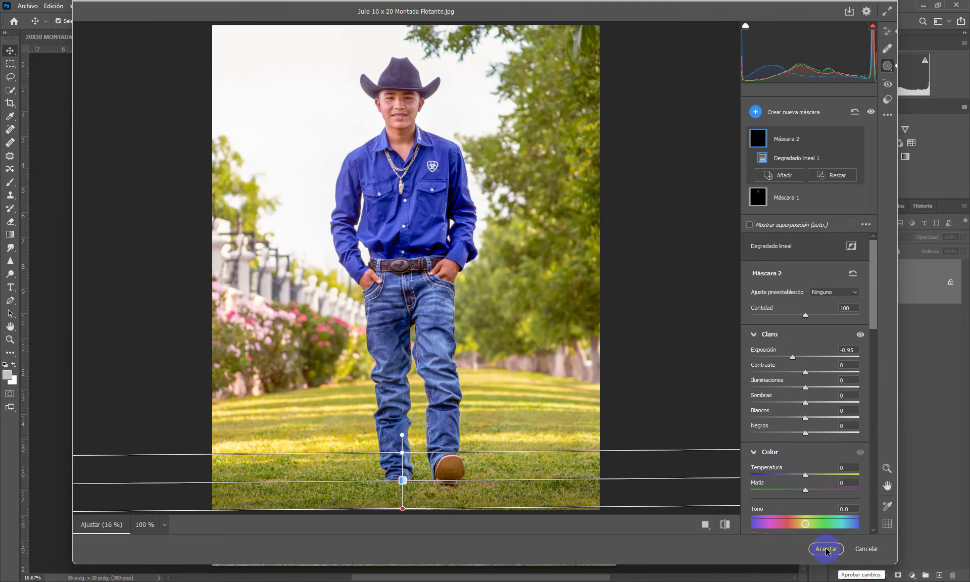
click(826, 550)
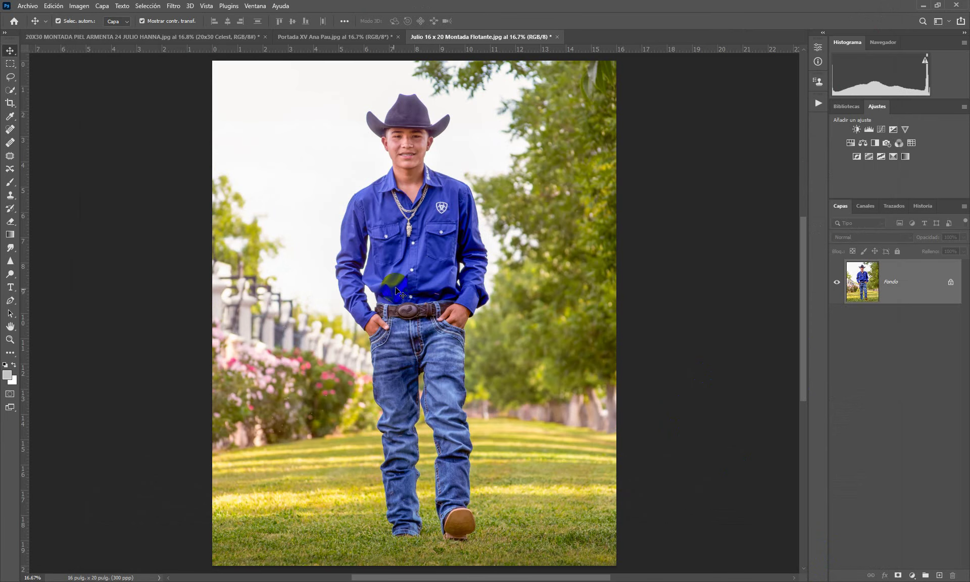
- Replace the white sky with the selected blue sky with white clouds from the Cielos azules presets, output to new layers
click(28, 6)
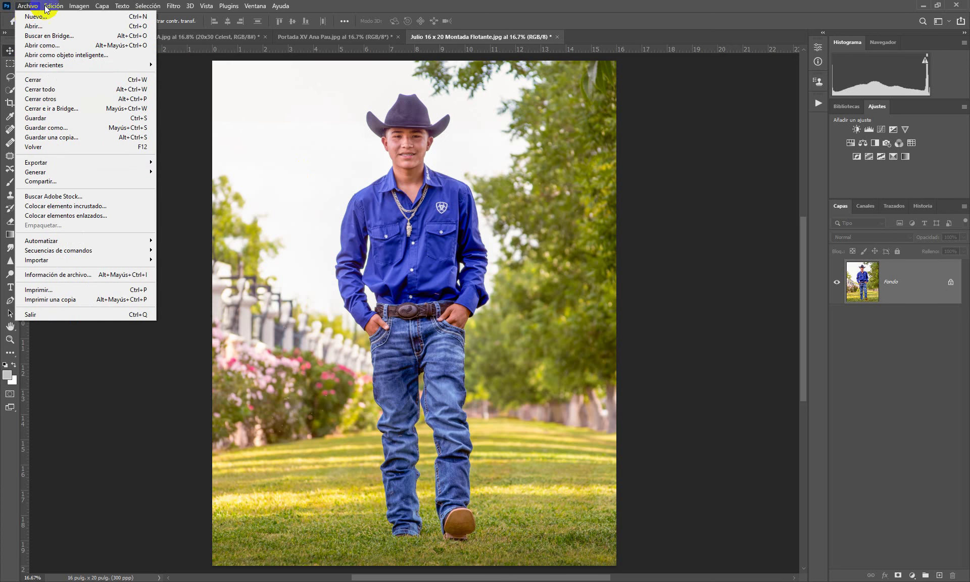
mouse_move(53, 10)
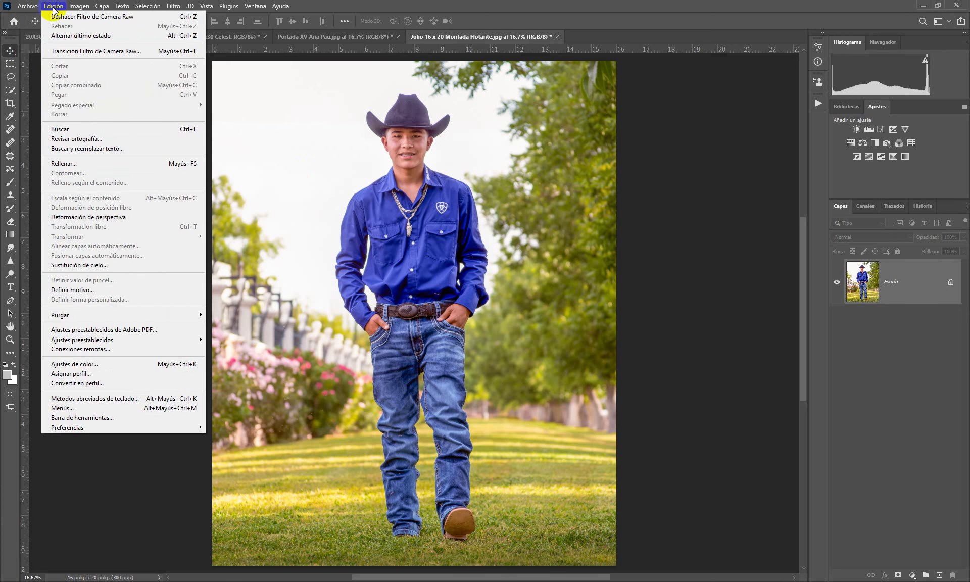
click(91, 266)
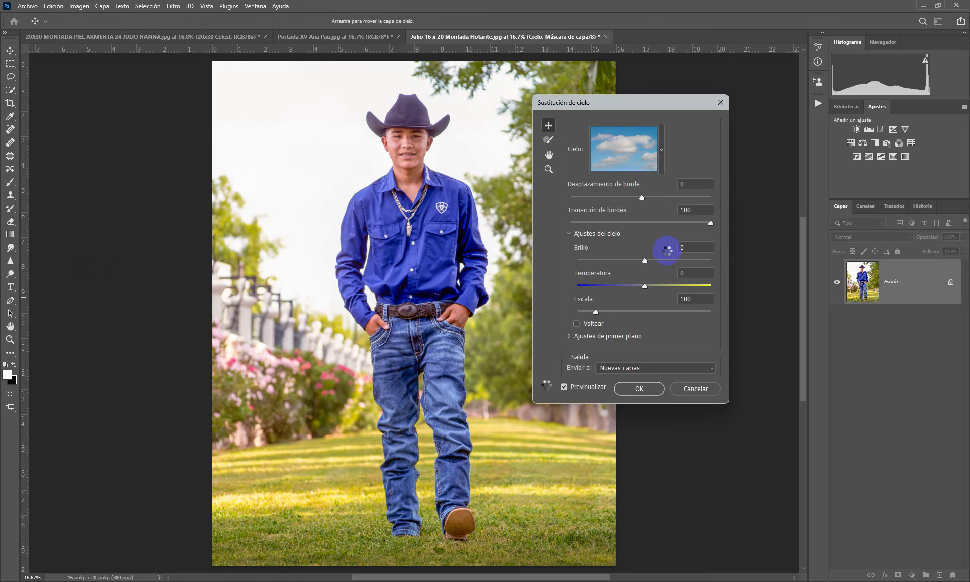
click(622, 147)
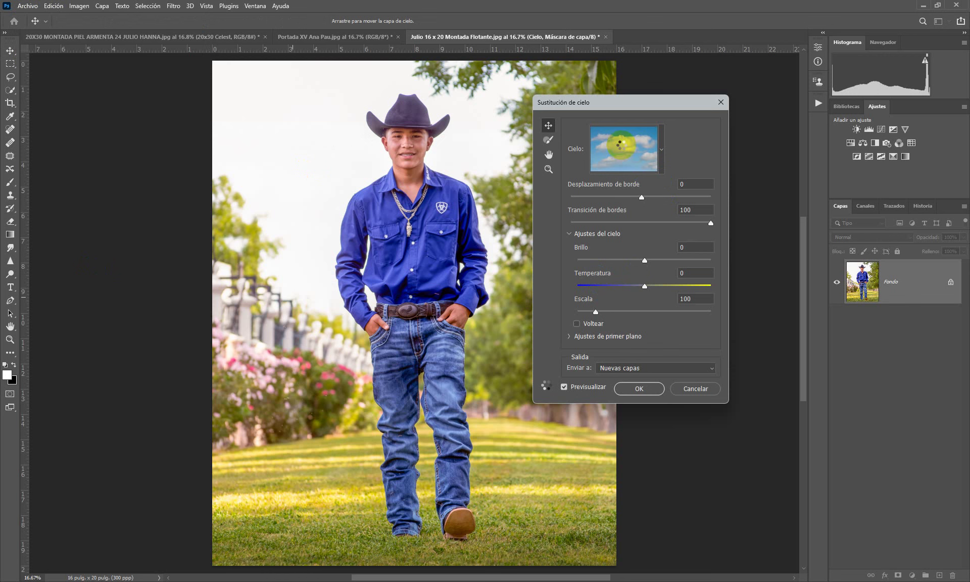
click(608, 151)
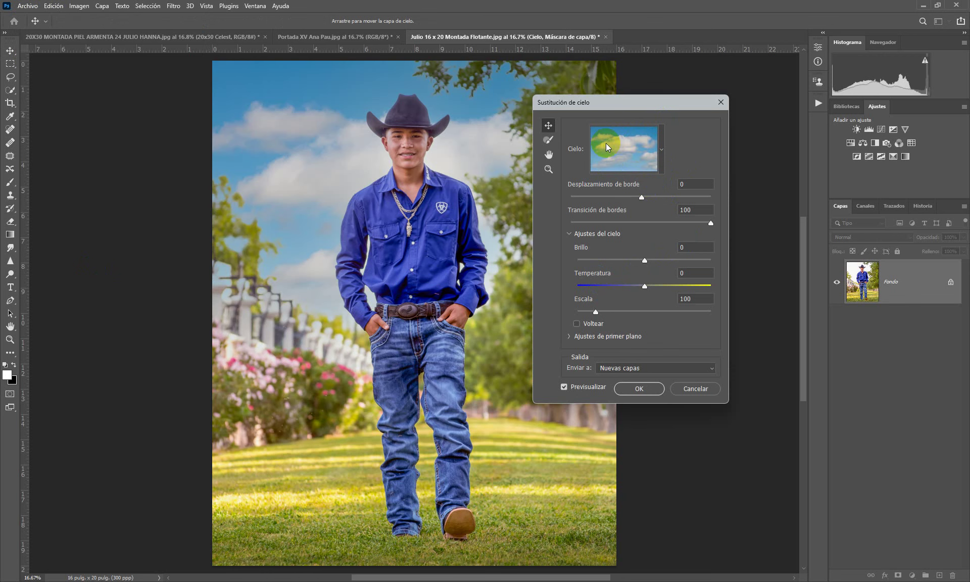
click(660, 149)
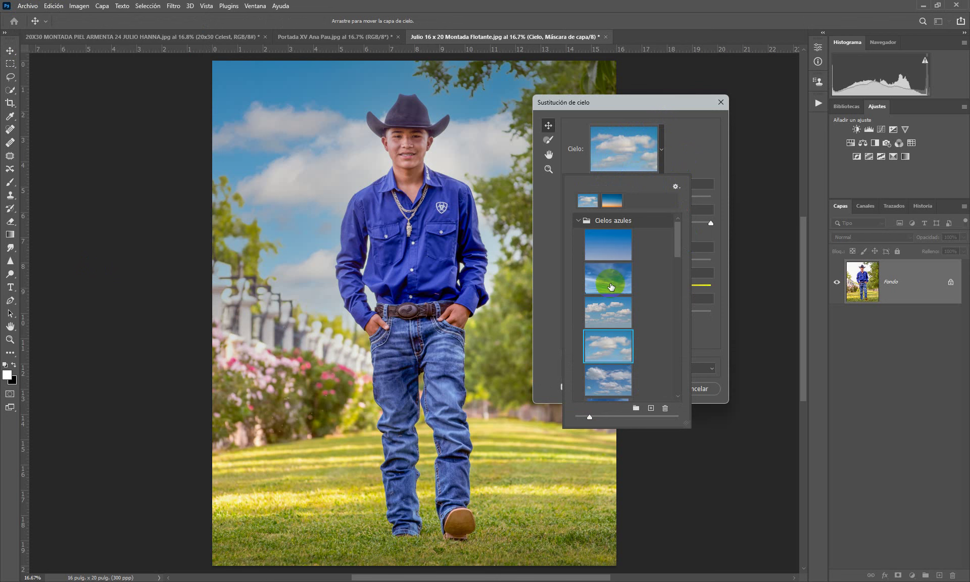
mouse_move(678, 240)
mouse_down()
mouse_move(677, 287)
mouse_move(676, 243)
mouse_up()
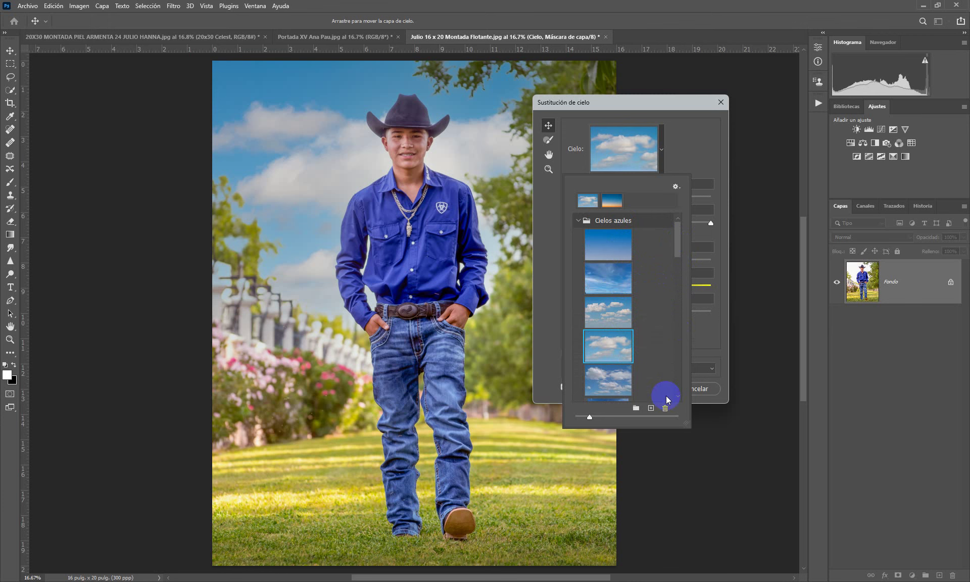
click(687, 145)
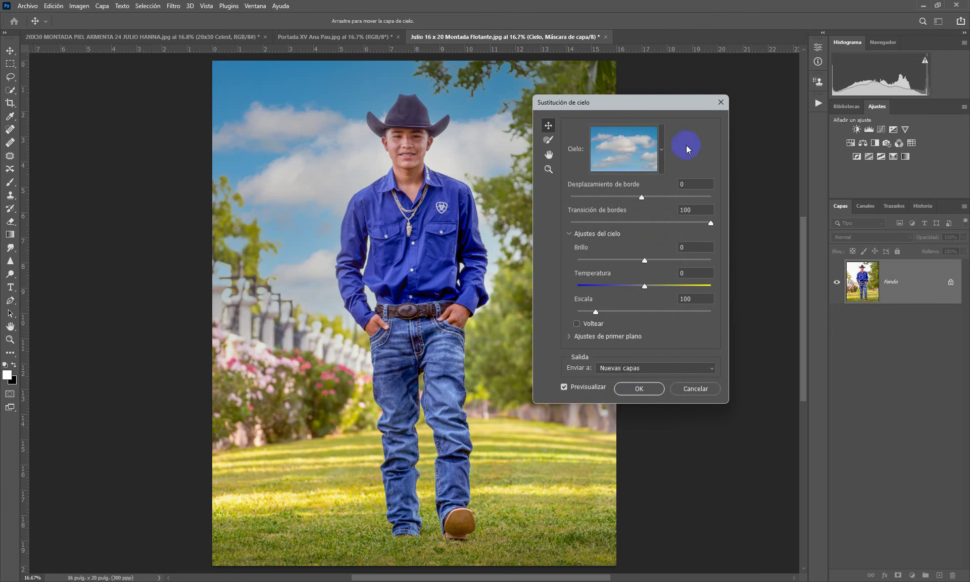
click(637, 392)
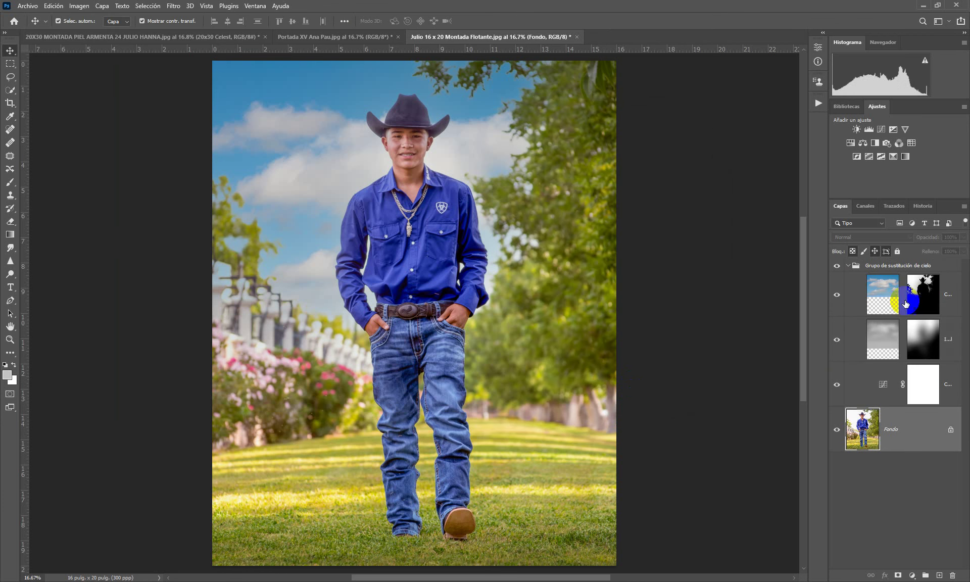
- Apply a Gaussian blur with a 12.5-pixel radius to the sky image layer in the sky replacement group
click(878, 290)
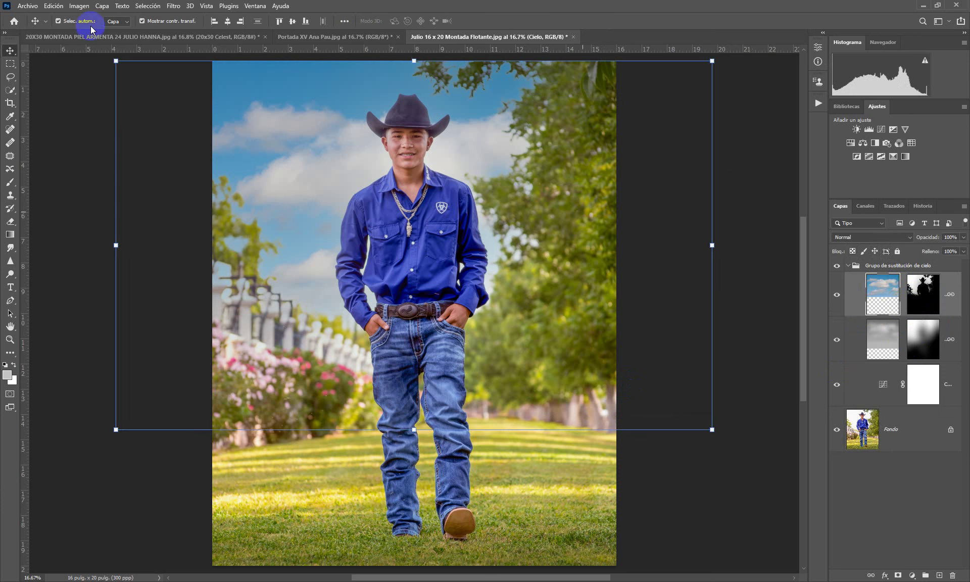
click(172, 6)
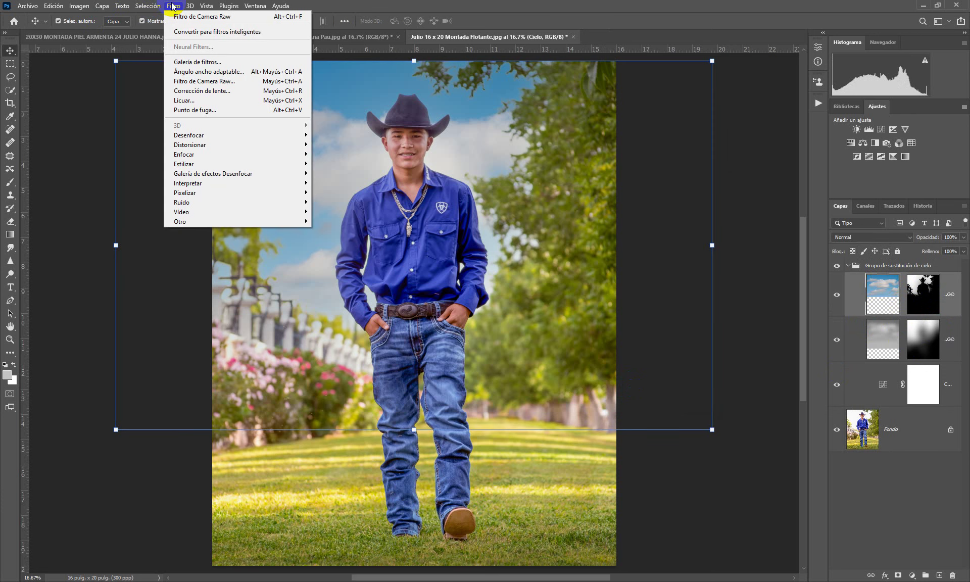
mouse_move(201, 134)
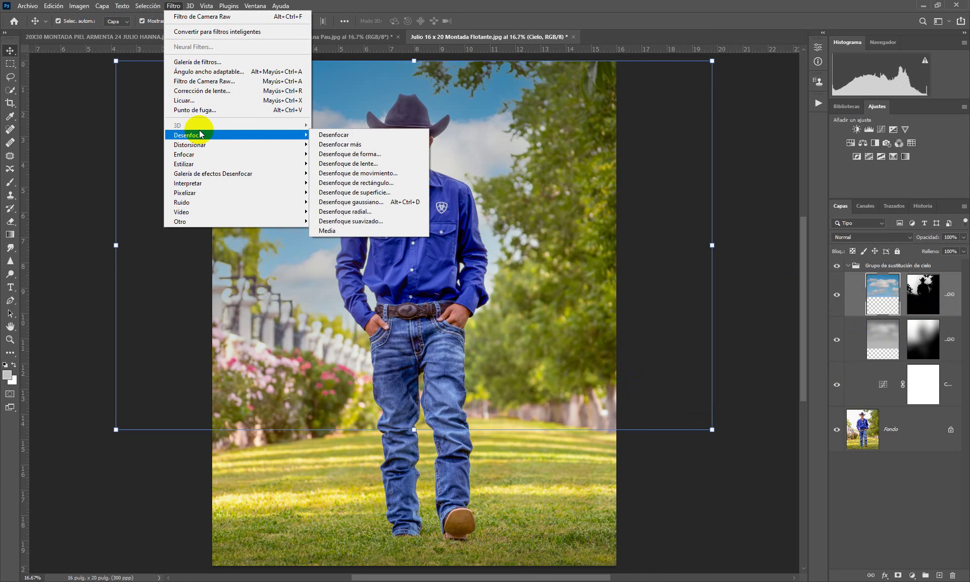
click(369, 210)
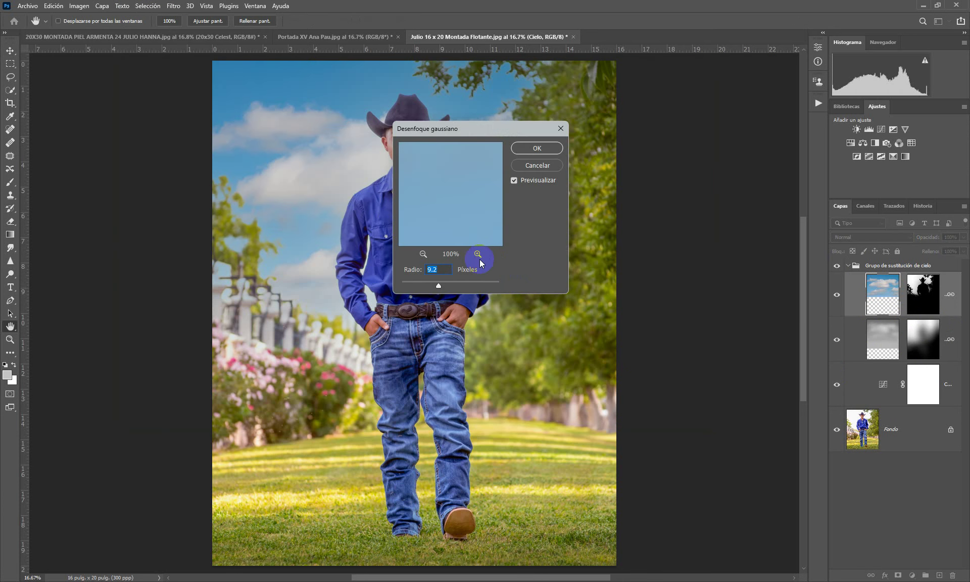
mouse_move(438, 286)
mouse_down()
mouse_move(447, 286)
mouse_move(427, 288)
mouse_move(481, 286)
mouse_move(440, 288)
mouse_up()
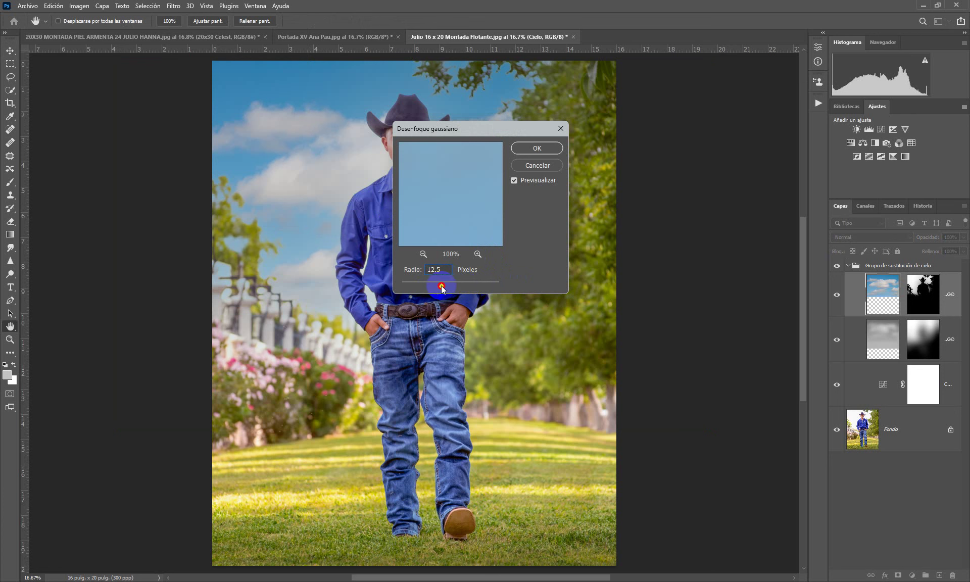
click(537, 149)
key(v)
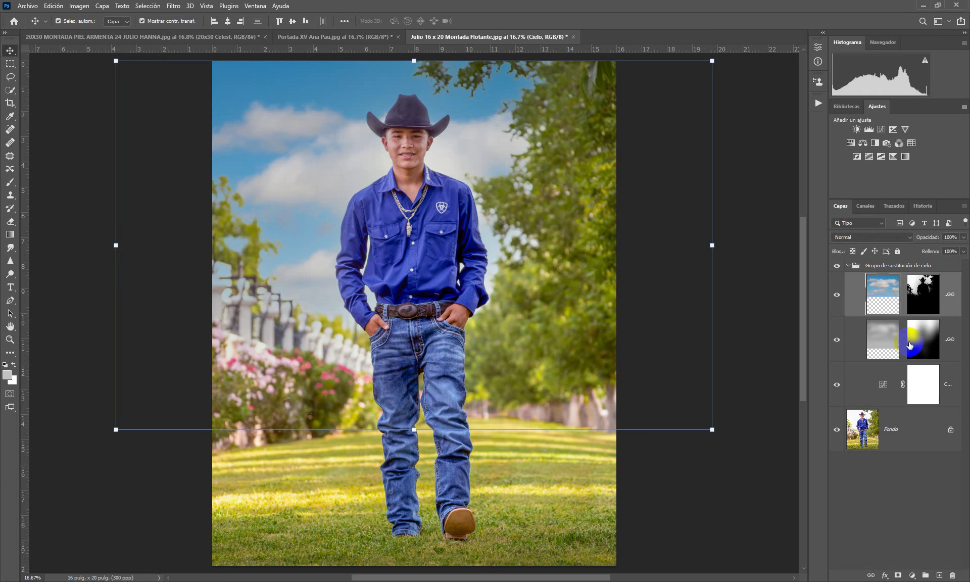
- Compare the photo with and without the grey lighting layer beneath the sky layer, leave it shown, and deselect all layers
click(834, 340)
click(835, 340)
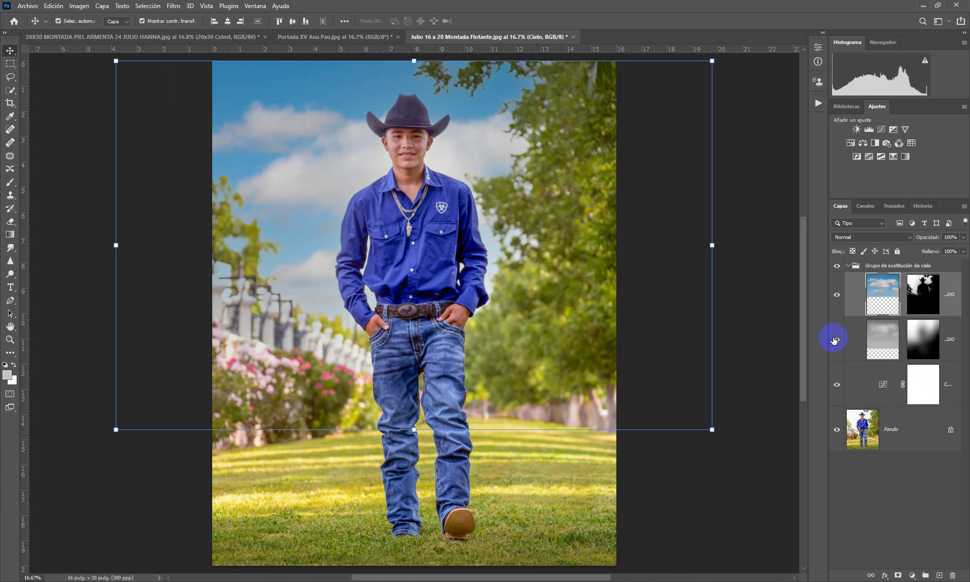
click(835, 340)
click(752, 513)
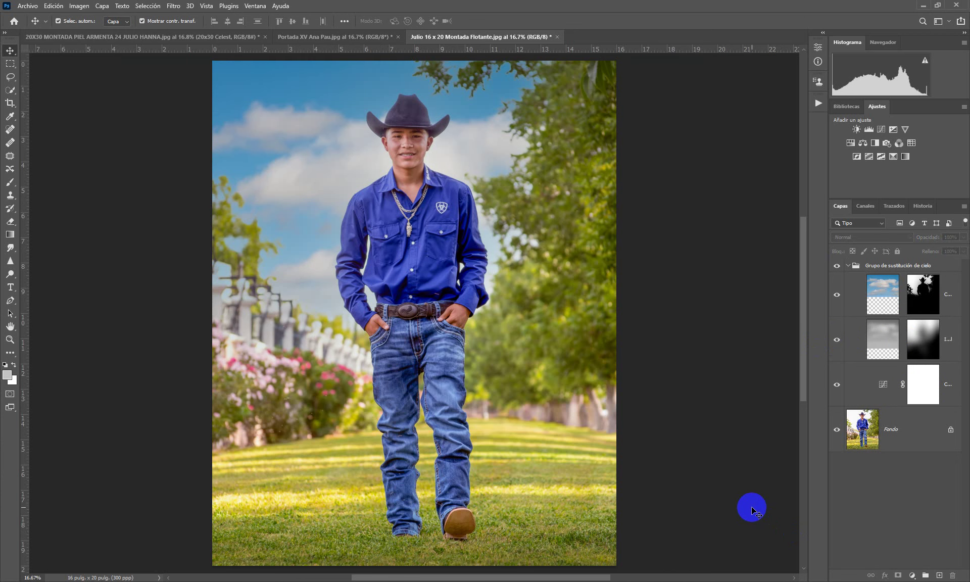